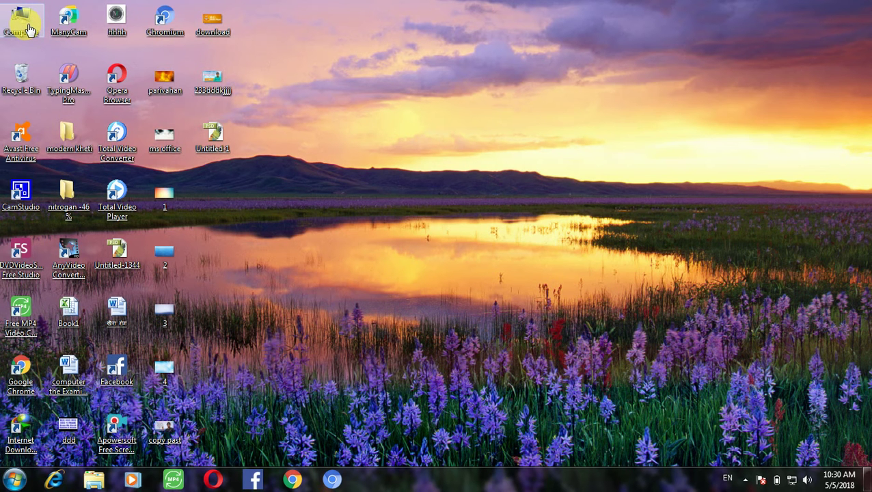
# - Open the Softwere pc folder on the USBSTORAGE (G:) drive
pyautogui.doubleClick(28, 29)
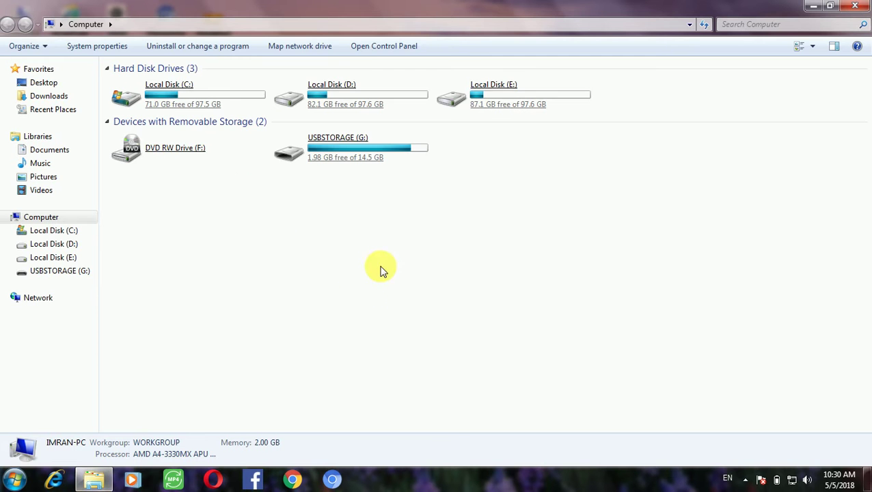
pyautogui.click(357, 150)
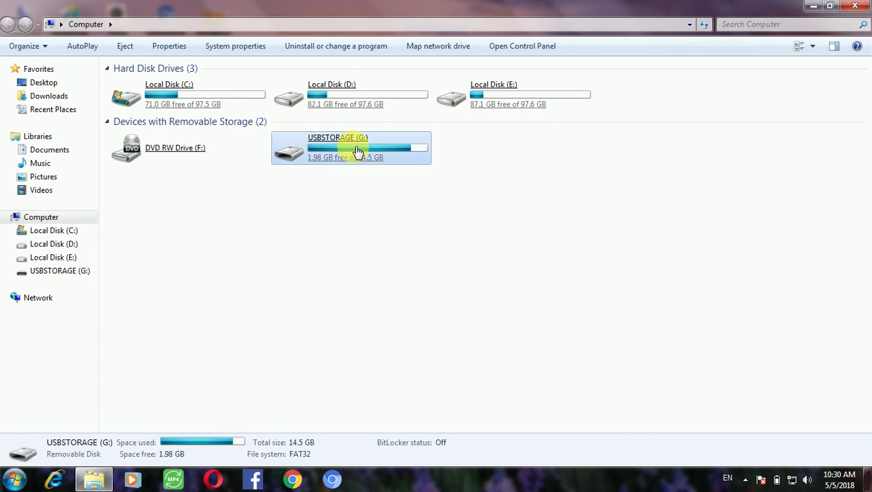
pyautogui.doubleClick(356, 150)
pyautogui.click(357, 150)
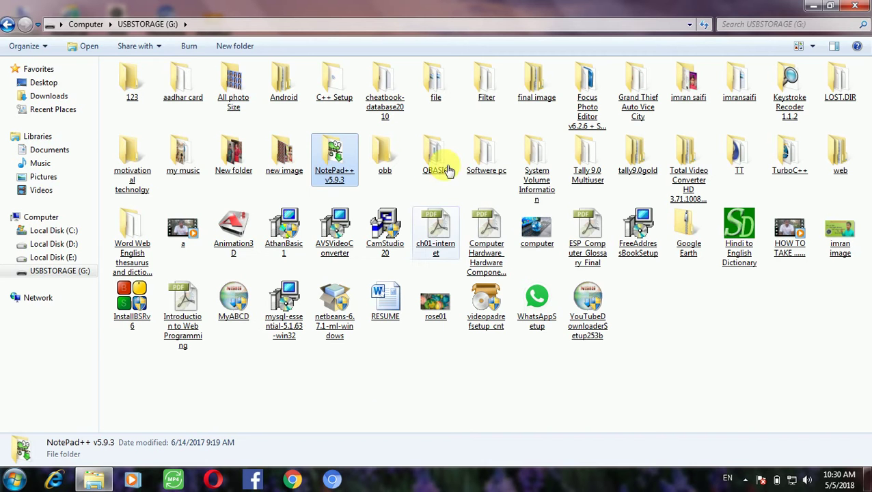
pyautogui.doubleClick(486, 163)
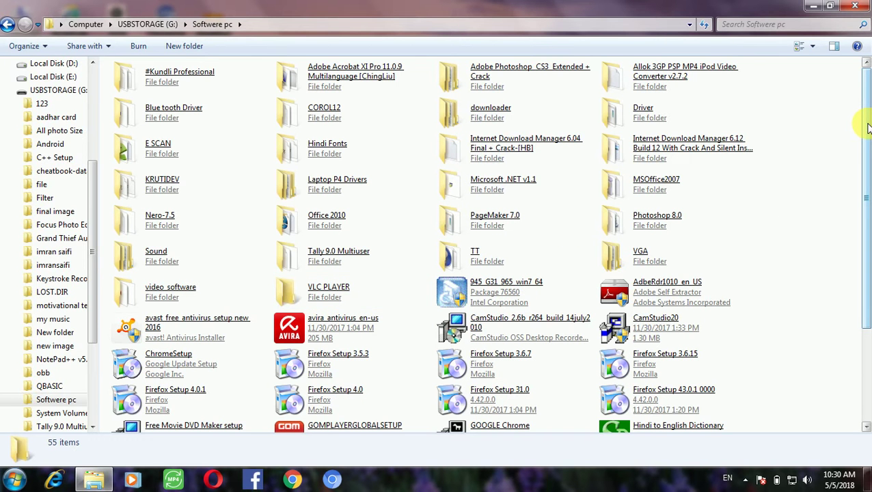
# - Launch the vlc-2.2.2-win32 installer from the Softwere pc folder
pyautogui.moveTo(868, 124); pyautogui.dragTo(868, 243)
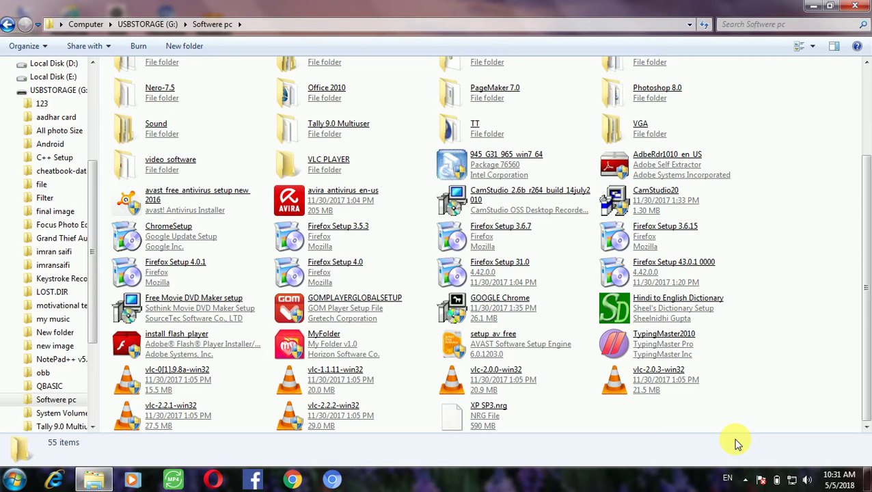
pyautogui.click(619, 387)
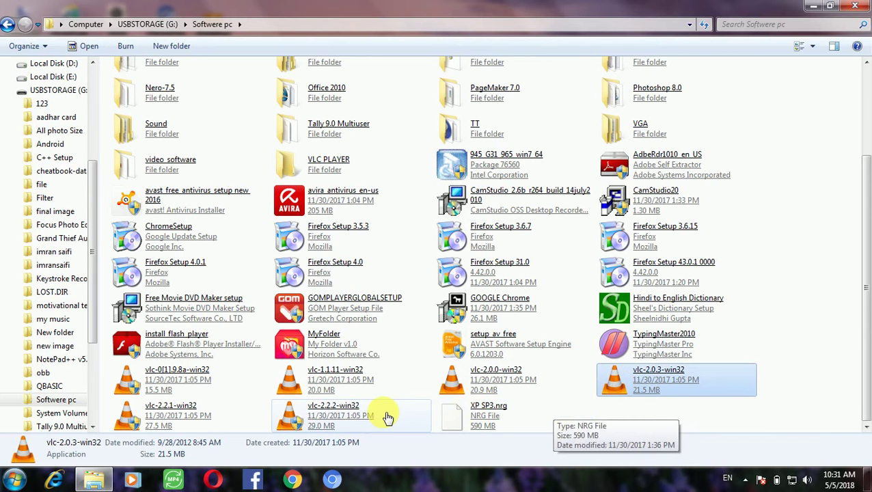
pyautogui.click(296, 420)
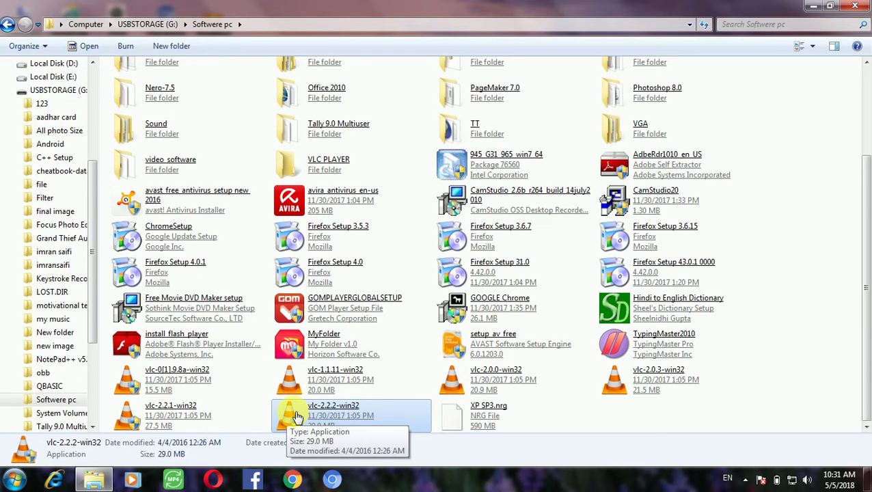
pyautogui.doubleClick(298, 418)
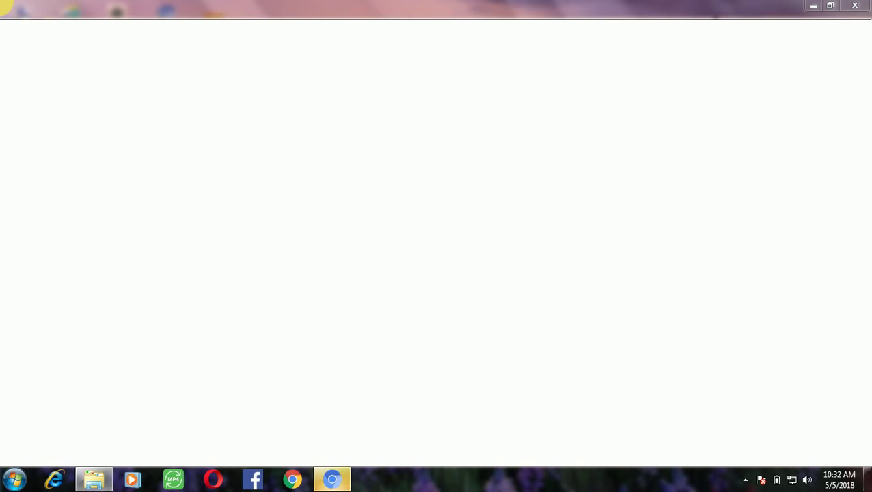
# - Minimize the folder window and close the browser window showing Yahoo Search
pyautogui.click(813, 6)
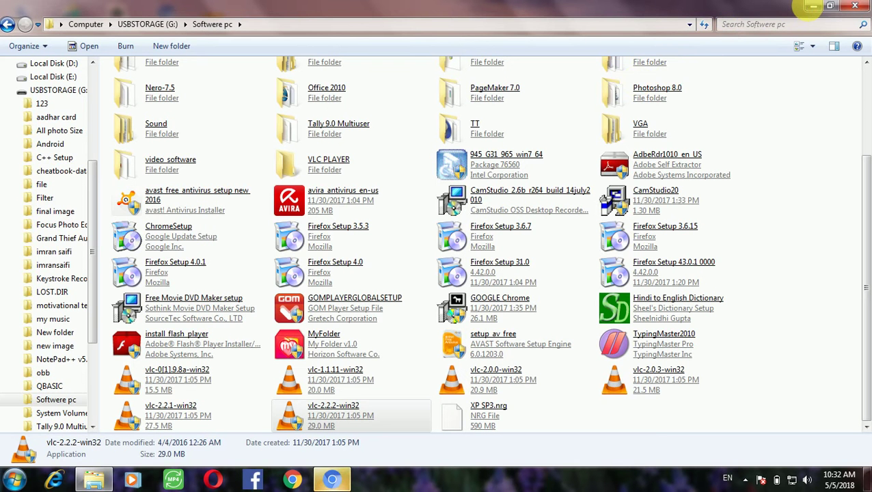
pyautogui.click(808, 8)
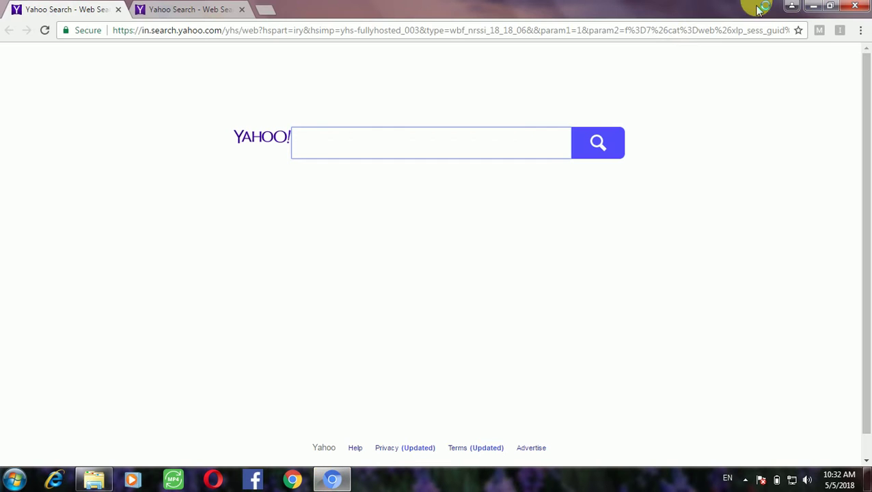
pyautogui.click(857, 6)
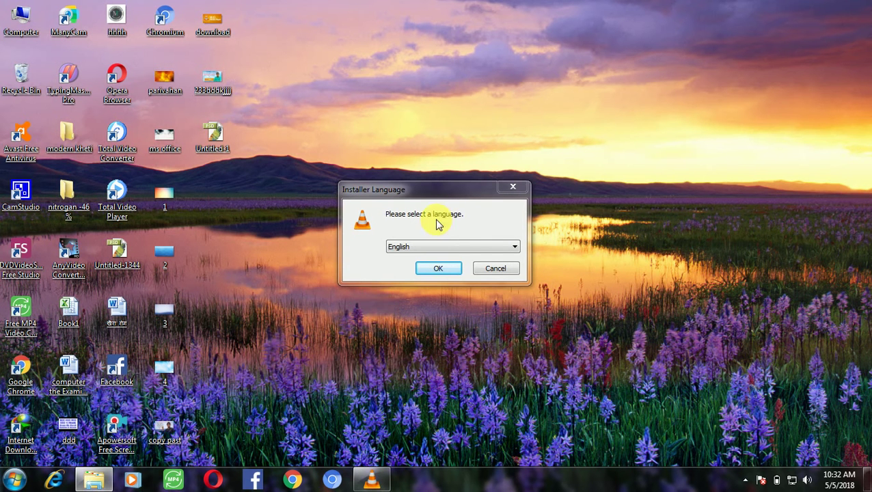
# - Choose English as the installer language and confirm it
pyautogui.click(463, 248)
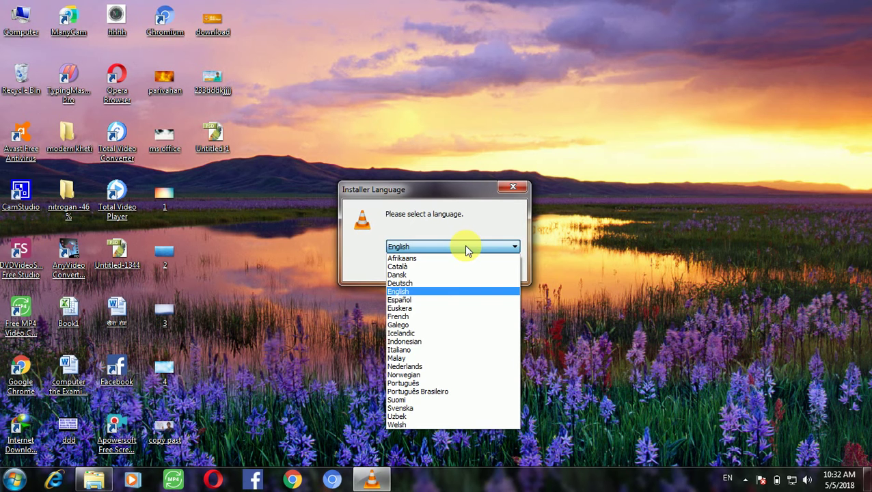
pyautogui.click(431, 292)
pyautogui.click(438, 269)
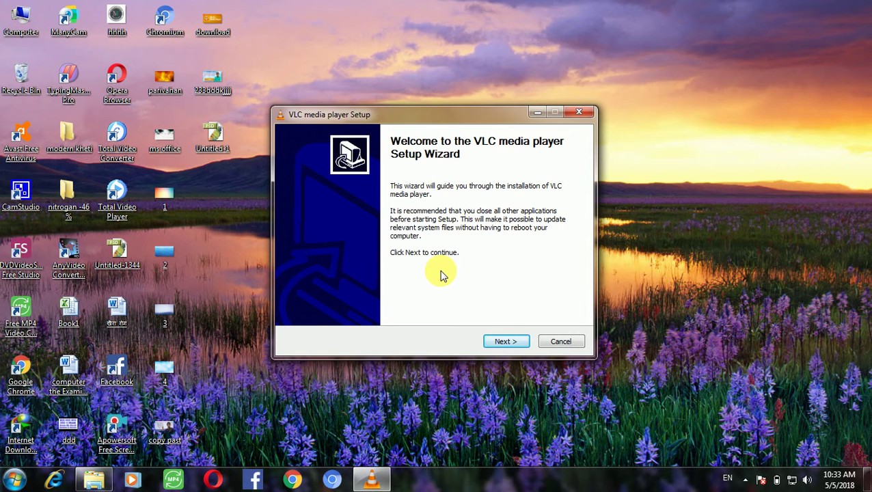
# - Proceed past the setup wizard's welcome page, review the GNU General Public License and accept it
pyautogui.click(504, 344)
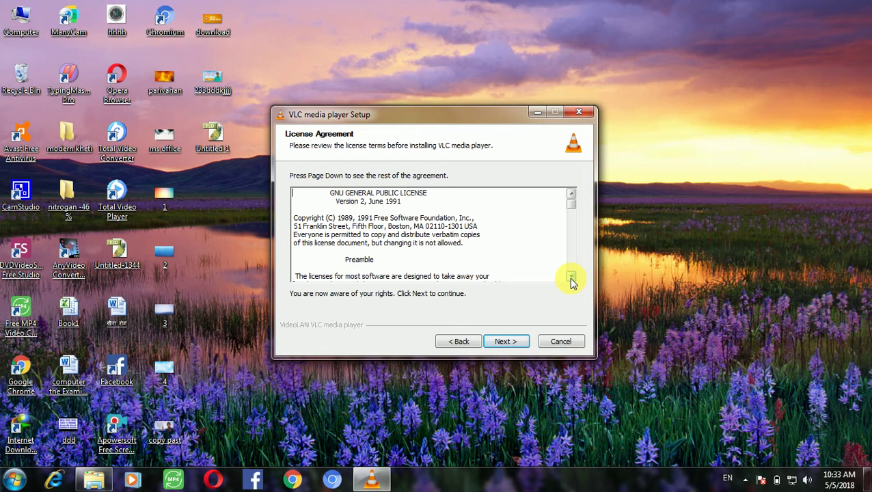
pyautogui.scroll(-4, 571, 278)
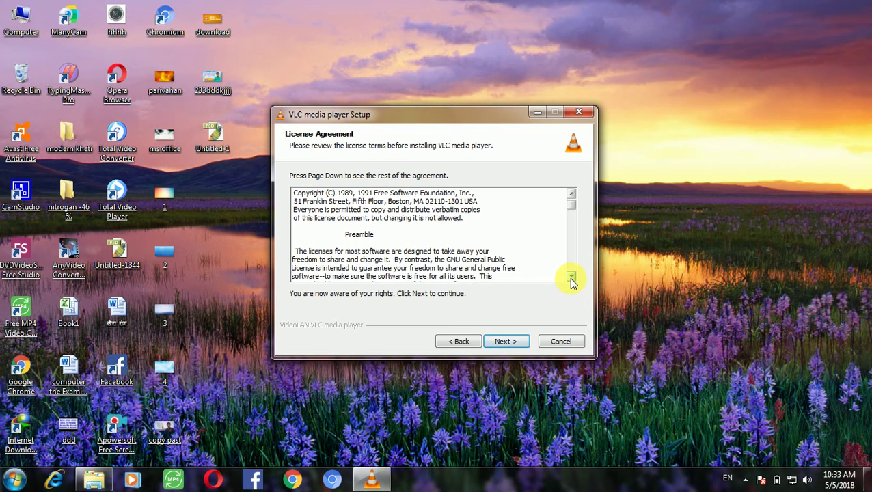
pyautogui.scroll(-4, 572, 278)
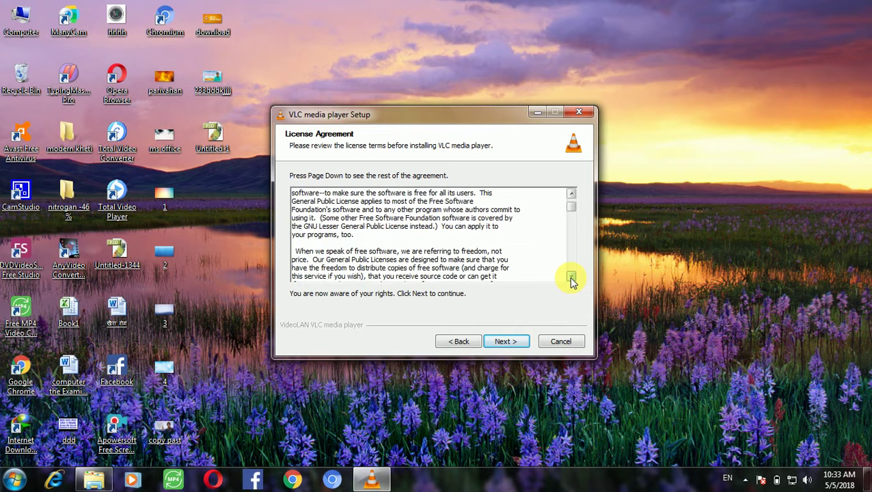
pyautogui.scroll(-1, 571, 281)
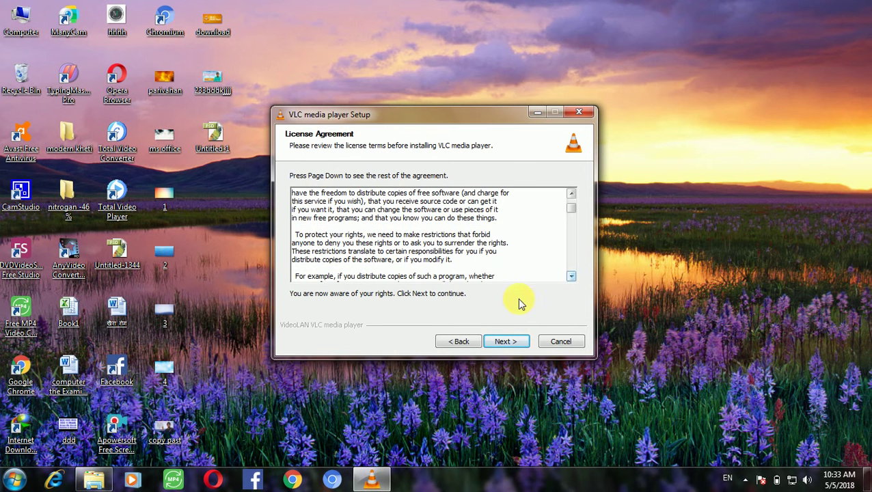
pyautogui.click(505, 343)
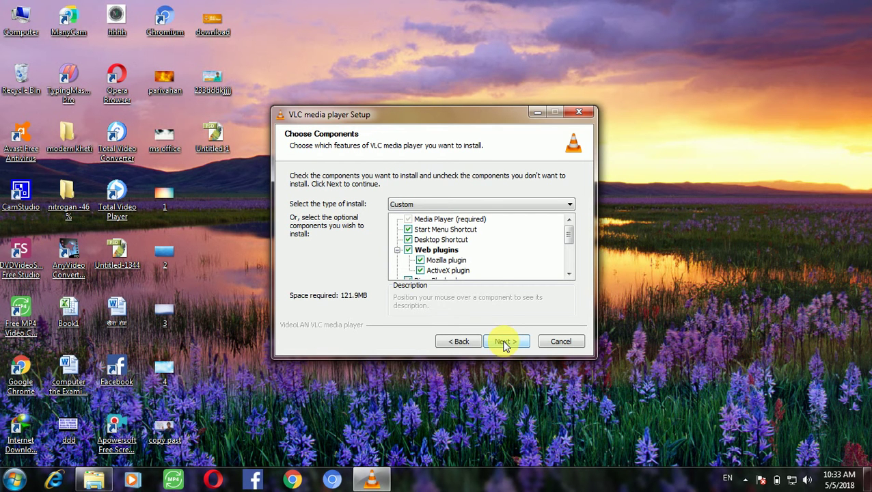
# - Keep the Custom install type with its preselected components and continue to the install location
pyautogui.click(570, 207)
pyautogui.click(570, 207)
pyautogui.click(510, 342)
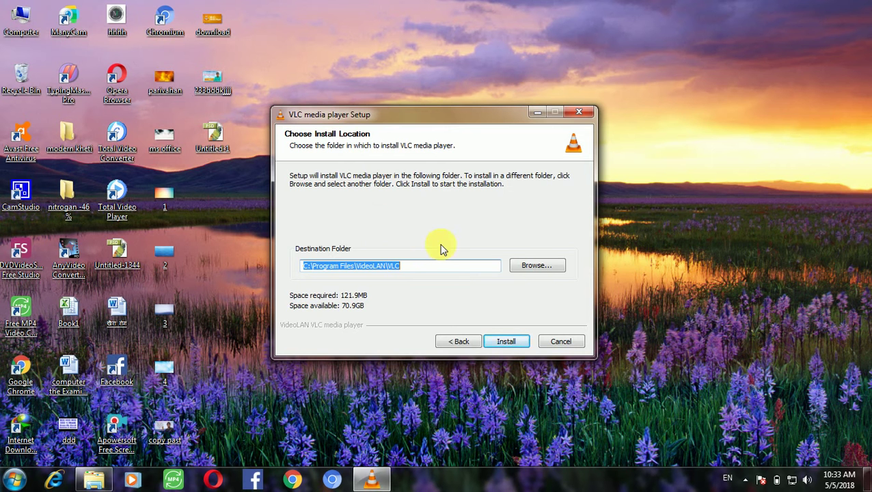
# - Keep C:\Program Files\VideoLAN\VLC as the destination folder and start the installation, showing its details
pyautogui.click(545, 272)
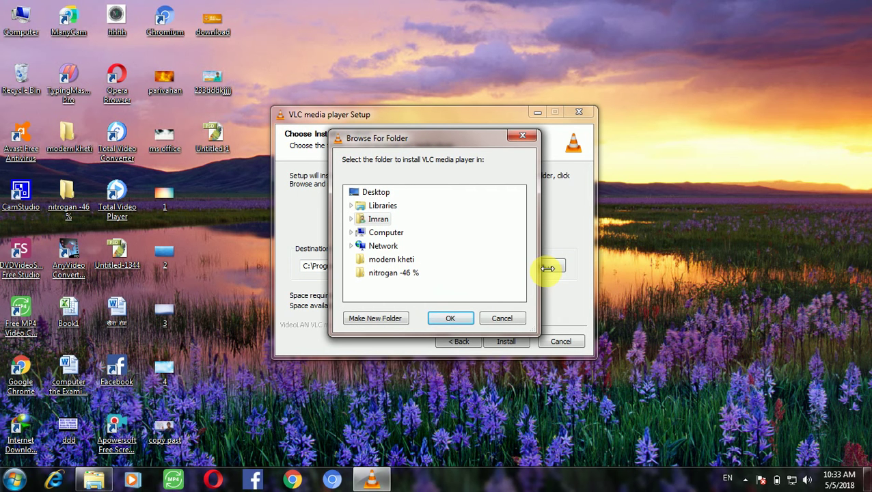
pyautogui.click(525, 139)
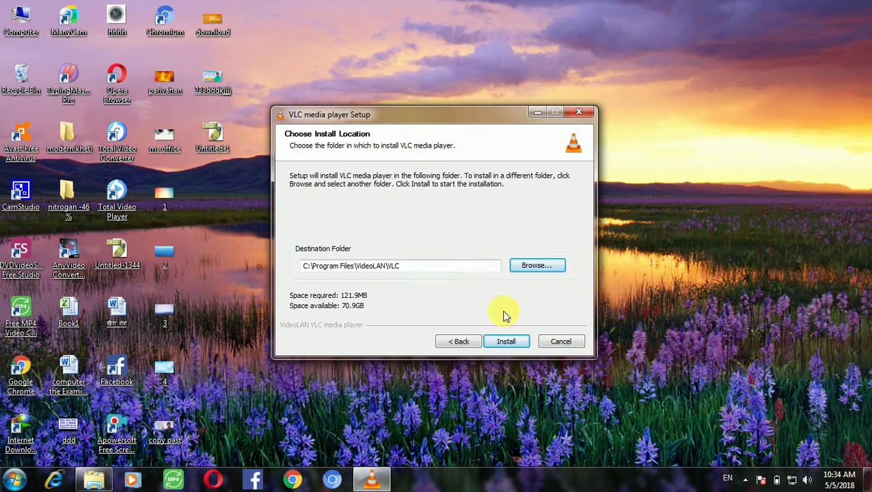
pyautogui.click(506, 335)
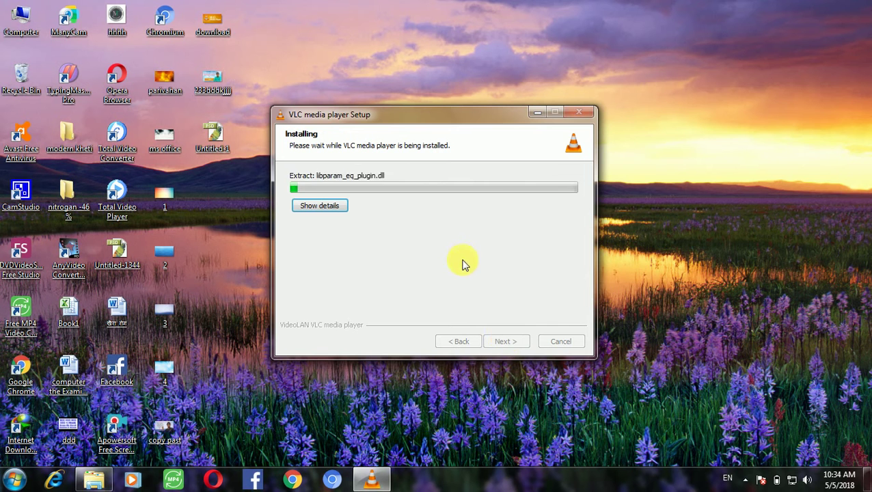
pyautogui.click(319, 206)
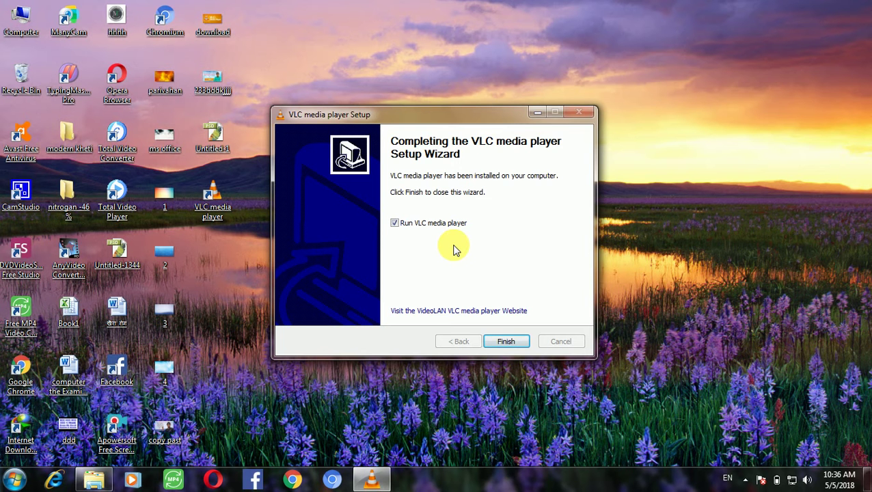
# - Finish the setup with Run VLC media player enabled and accept the network policy with metadata access and update checks allowed
pyautogui.click(506, 344)
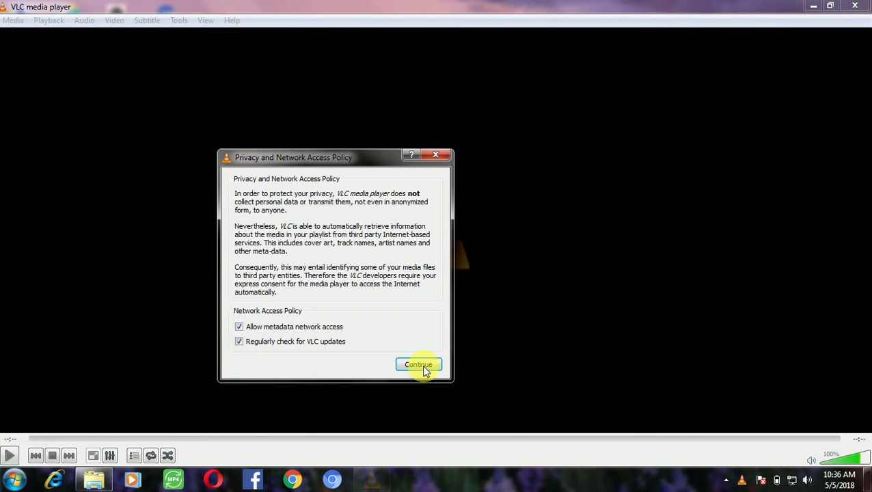
pyautogui.click(419, 367)
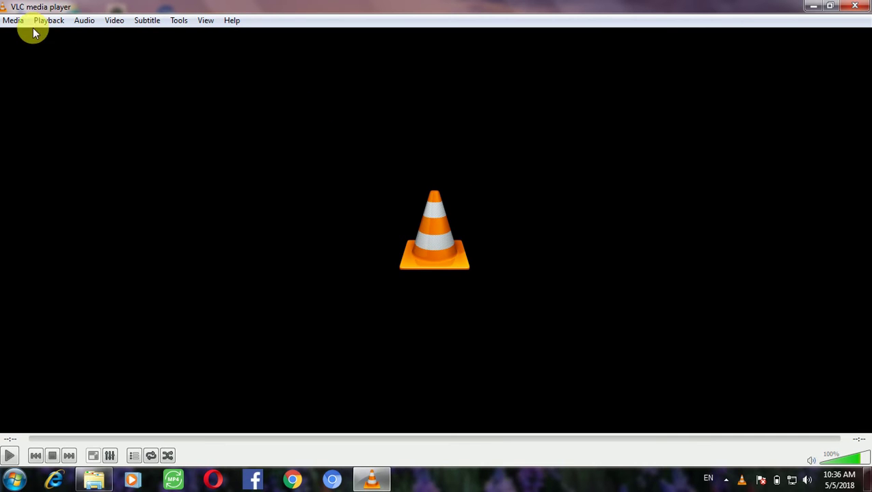
# - Examine VLC's available media, playback, audio, video and view commands, and close the player
pyautogui.click(13, 21)
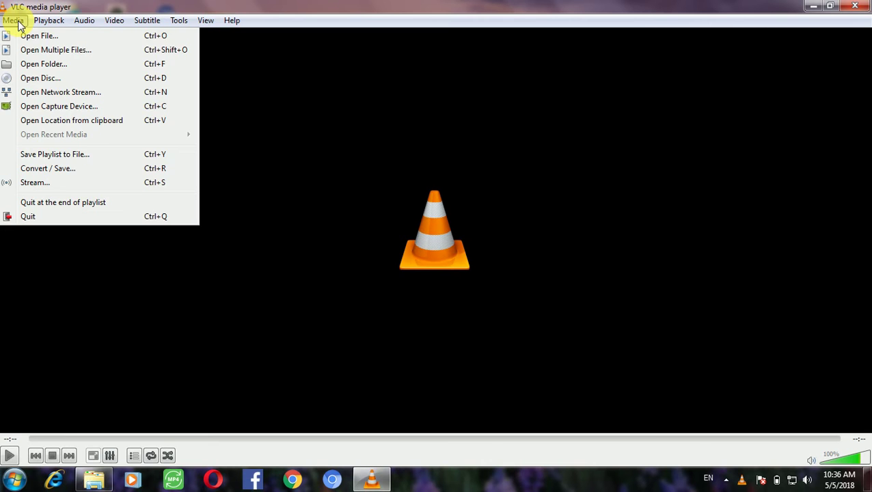
pyautogui.moveTo(34, 22)
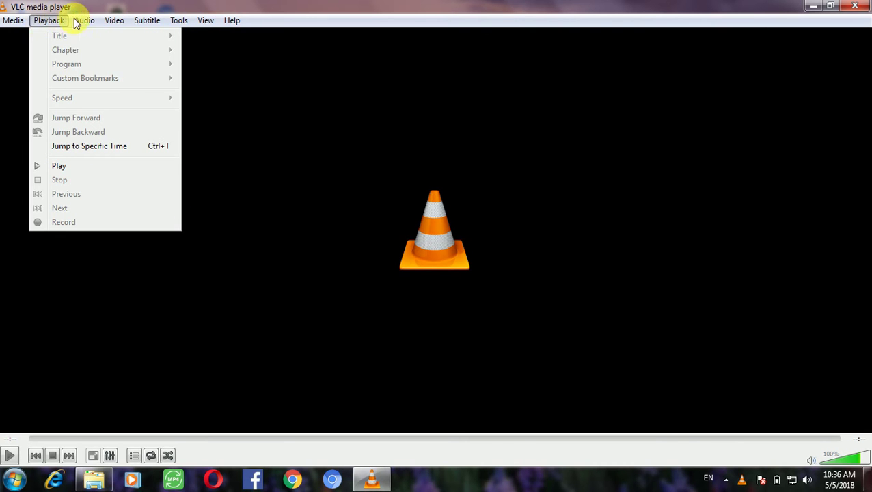
pyautogui.moveTo(82, 19)
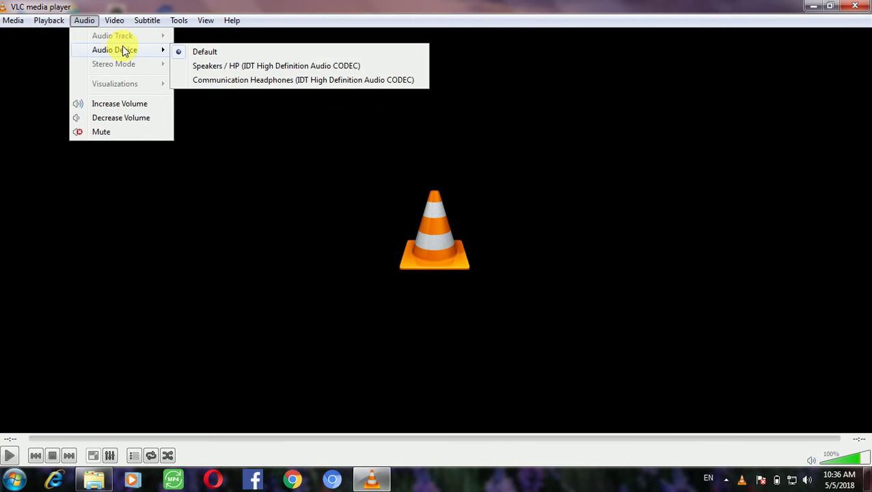
pyautogui.moveTo(117, 28)
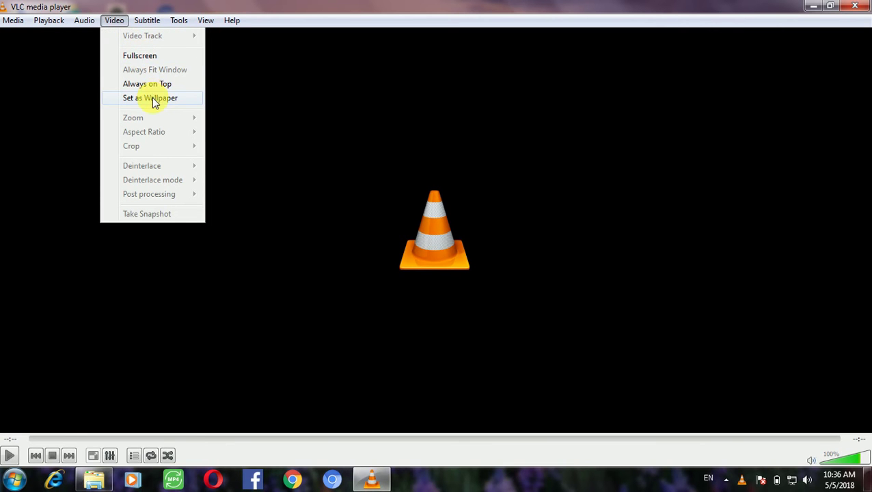
pyautogui.moveTo(177, 20)
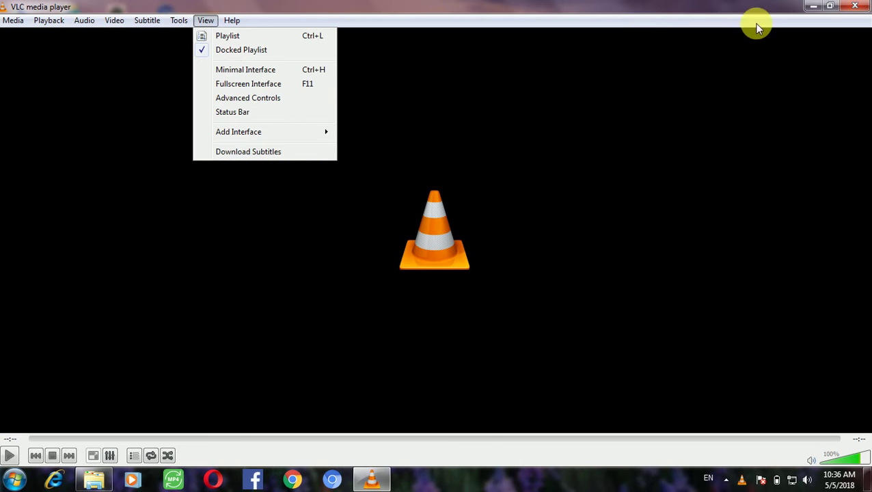
pyautogui.click(851, 12)
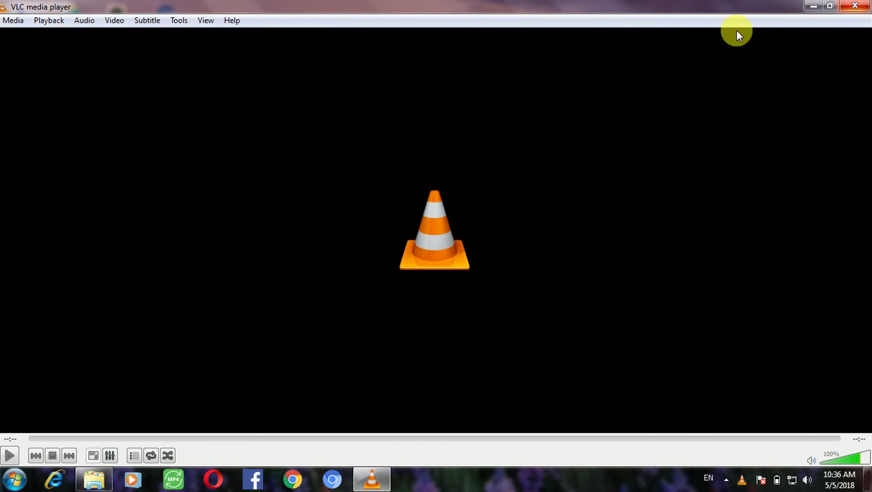
pyautogui.click(855, 9)
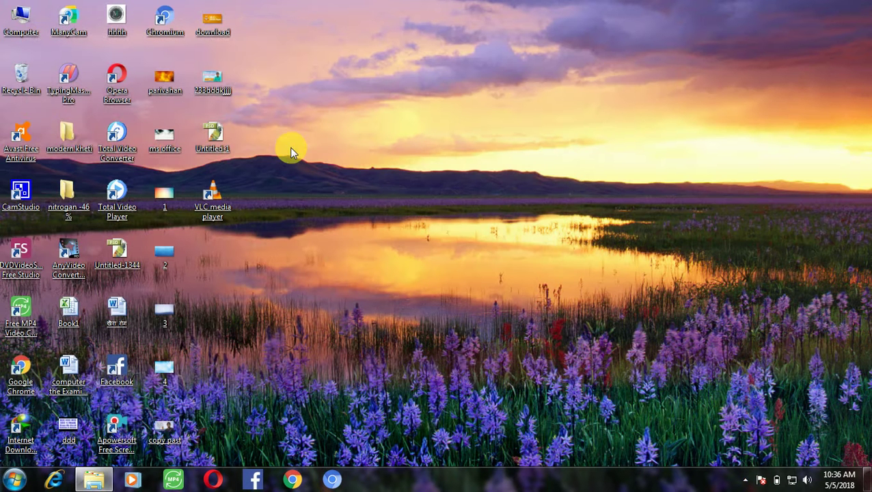
# - Open the video converat folder on Local Disk (E:) in the file explorer
pyautogui.doubleClick(25, 29)
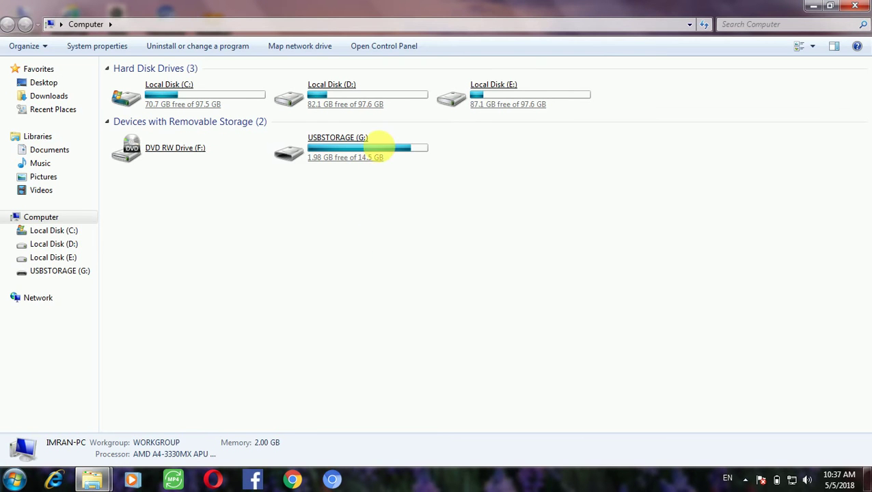
pyautogui.click(504, 98)
pyautogui.doubleClick(504, 99)
pyautogui.click(536, 160)
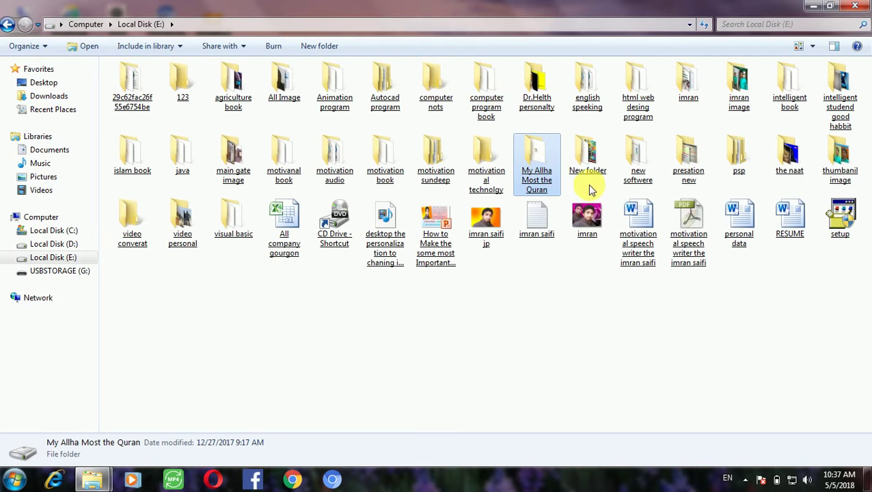
pyautogui.doubleClick(133, 232)
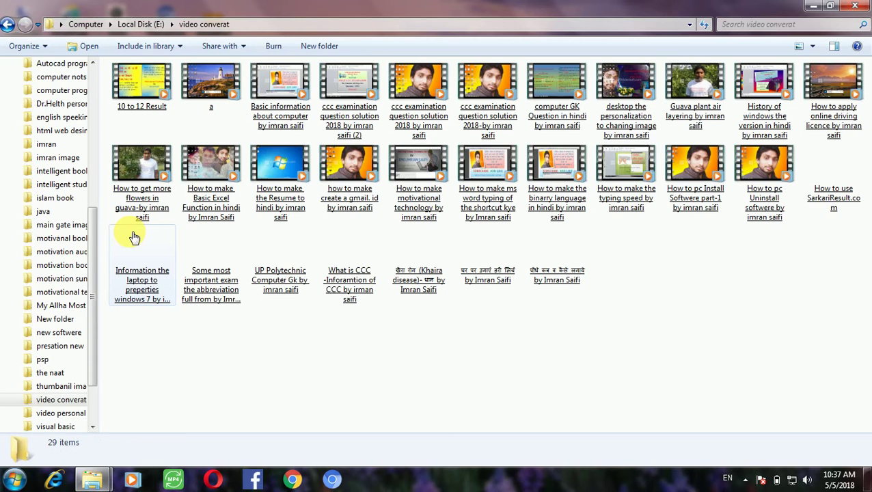
# - Open the "How to get more flowers in guava" video from the video converat folder with VLC media player
pyautogui.click(133, 235)
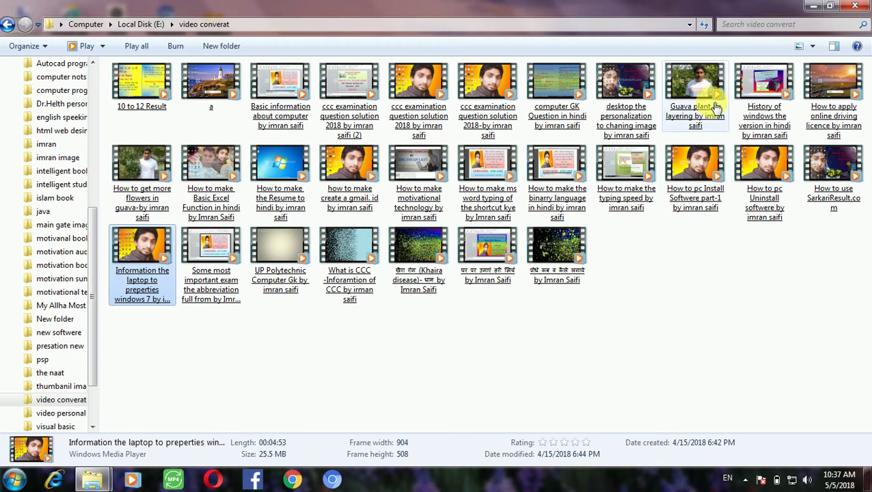
pyautogui.click(149, 178)
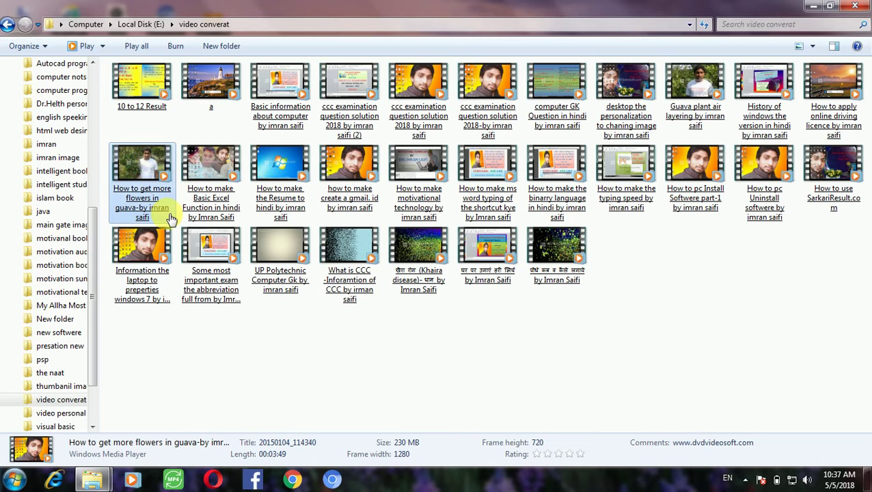
pyautogui.doubleClick(141, 171)
pyautogui.rightClick(139, 169)
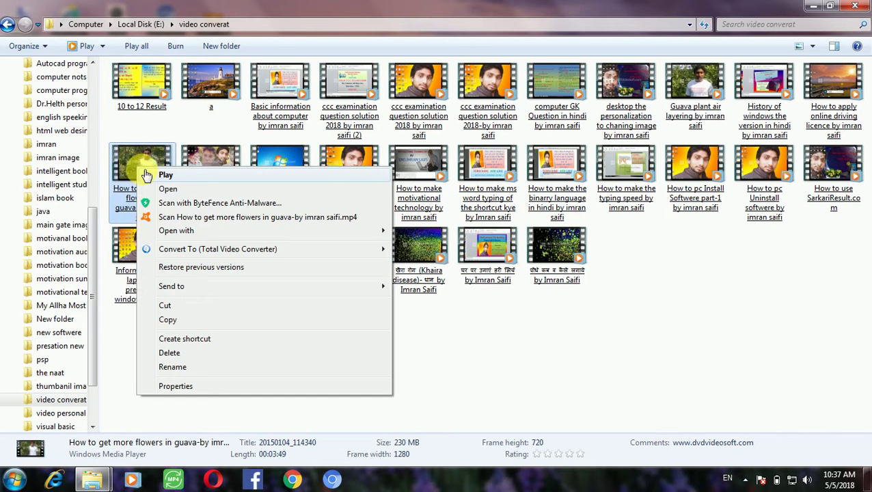
pyautogui.moveTo(195, 234)
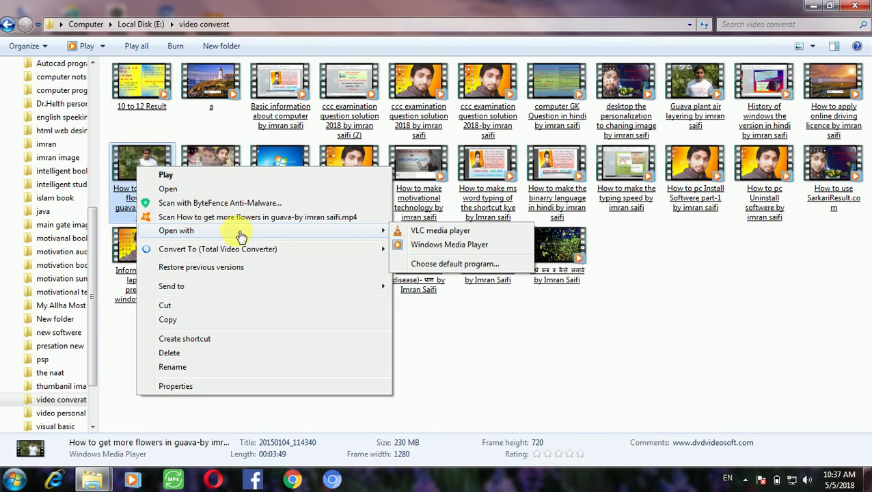
pyautogui.click(423, 231)
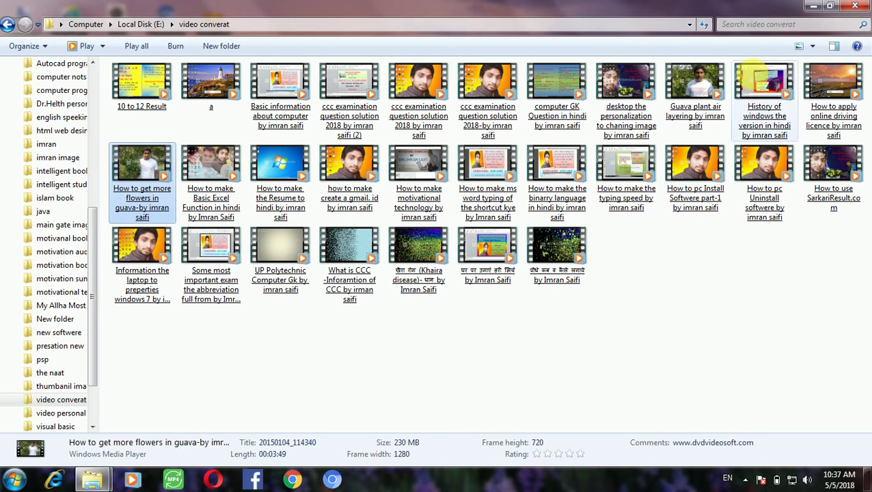
pyautogui.click(854, 8)
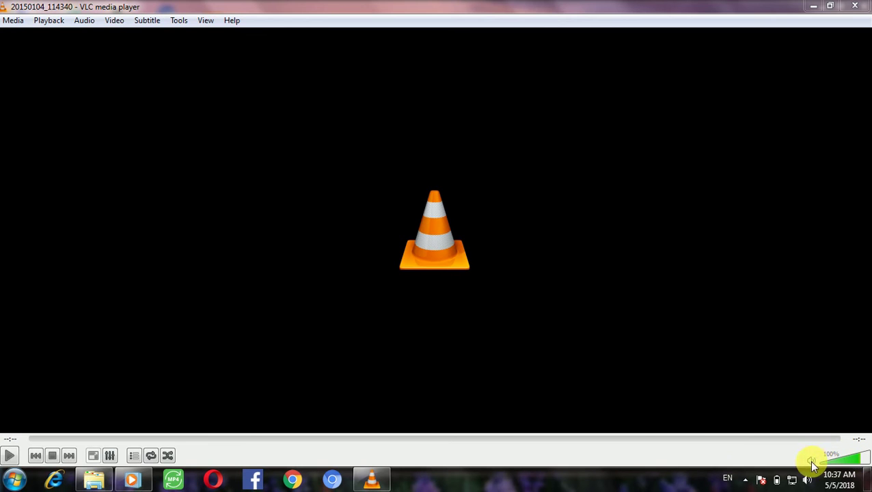
# - Raise VLC's playback volume to 120%
pyautogui.click(862, 462)
pyautogui.click(867, 462)
pyautogui.click(869, 462)
pyautogui.click(869, 462)
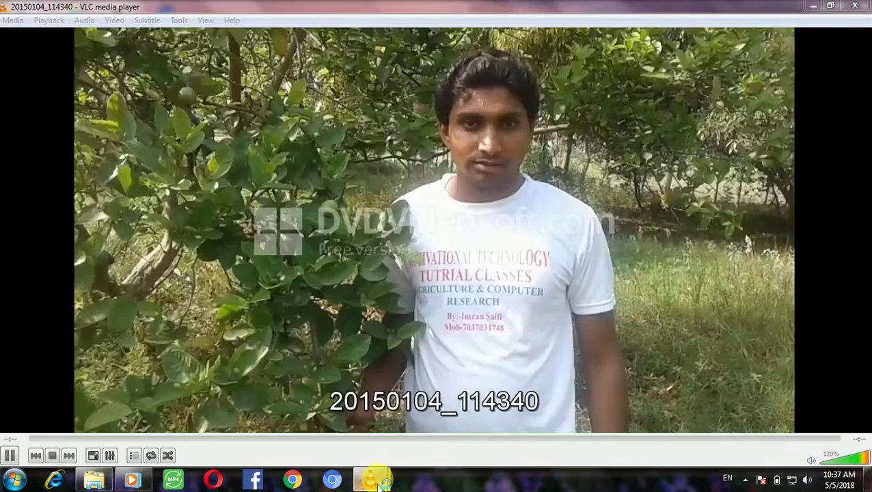
# - Dismiss the VLC media player updates window without downloading the new version and return to the playing video
pyautogui.moveTo(380, 483)
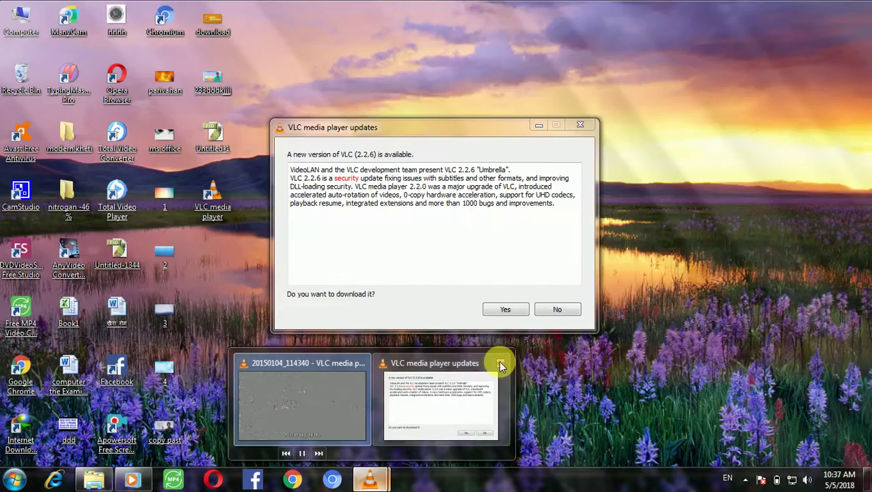
pyautogui.click(501, 367)
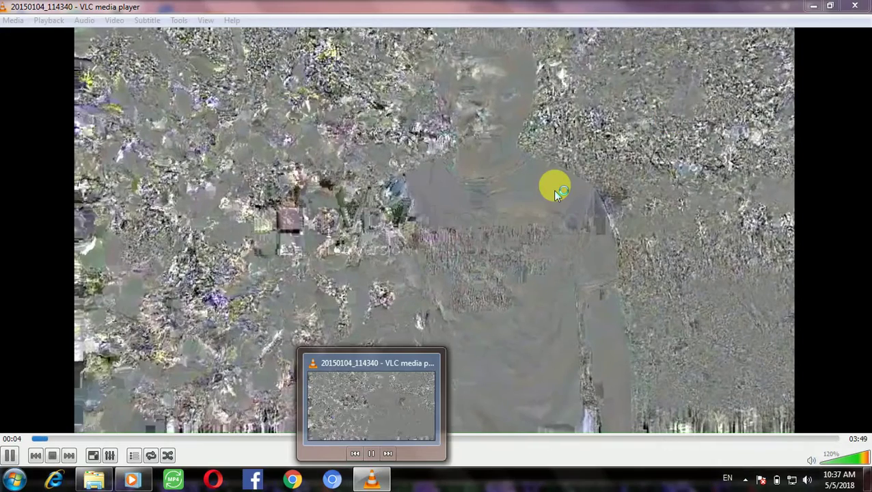
pyautogui.click(492, 229)
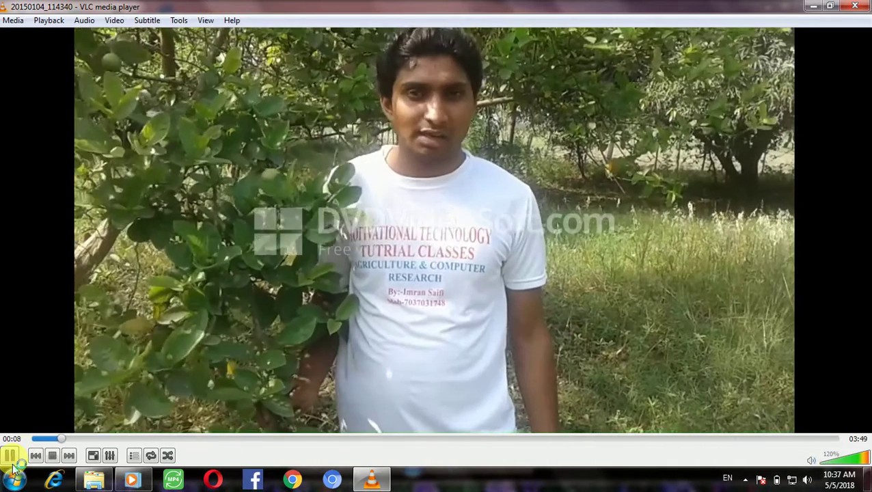
# - Test pausing and resuming the video in VLC, leaving it paused, and close the copy playing in Windows Media Player
pyautogui.click(10, 457)
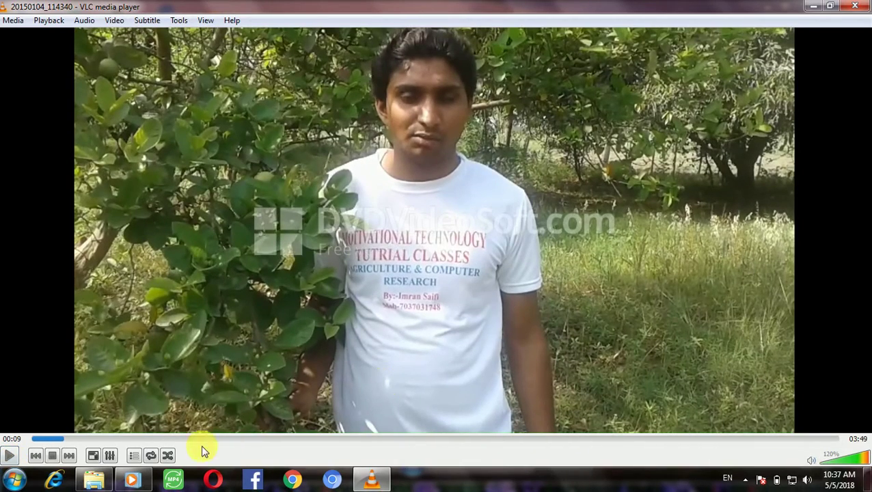
pyautogui.click(132, 480)
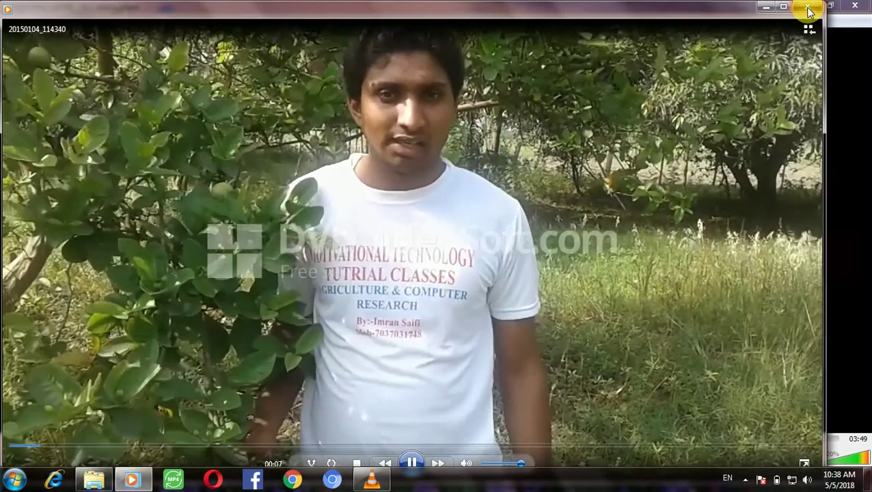
pyautogui.click(808, 9)
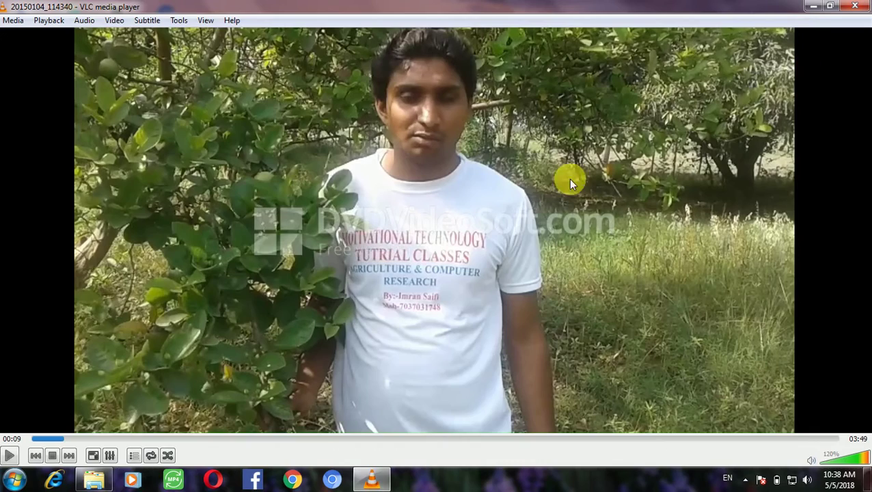
pyautogui.click(10, 457)
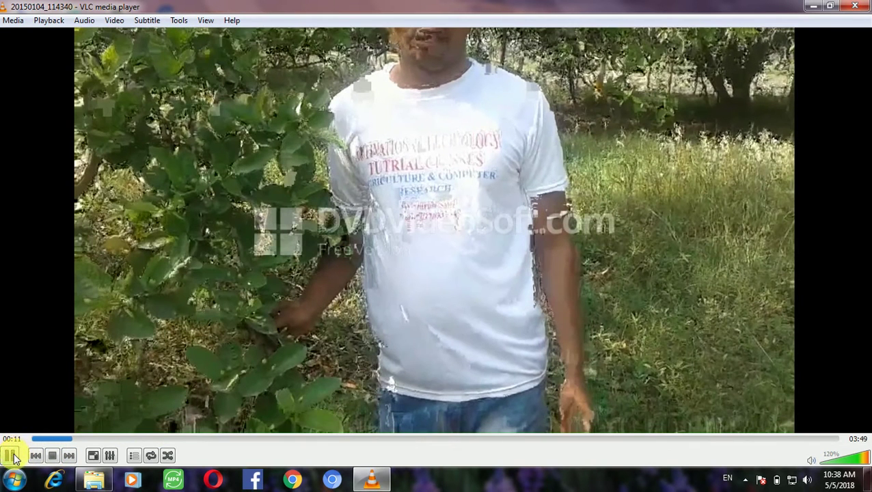
pyautogui.click(13, 456)
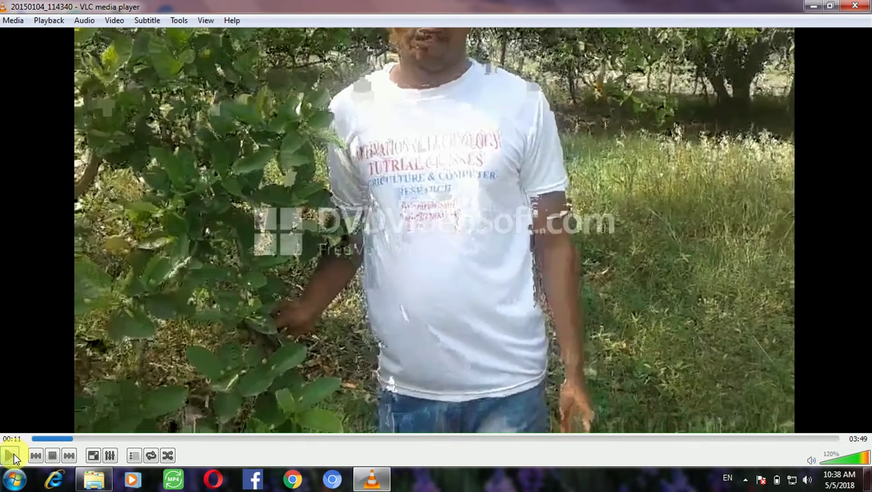
# - Examine the aspect ratio, crop, deinterlace and post-processing options, and select Spectrometer as the audio visualization
pyautogui.click(114, 21)
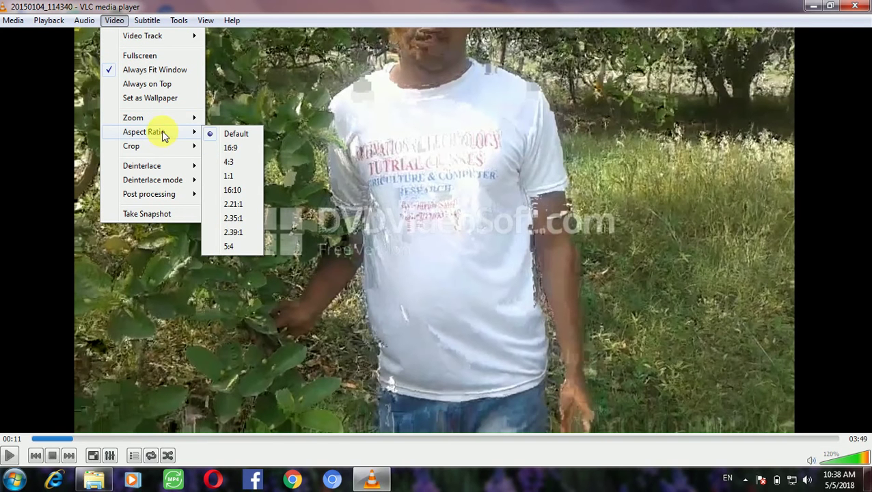
pyautogui.moveTo(170, 148)
pyautogui.moveTo(173, 170)
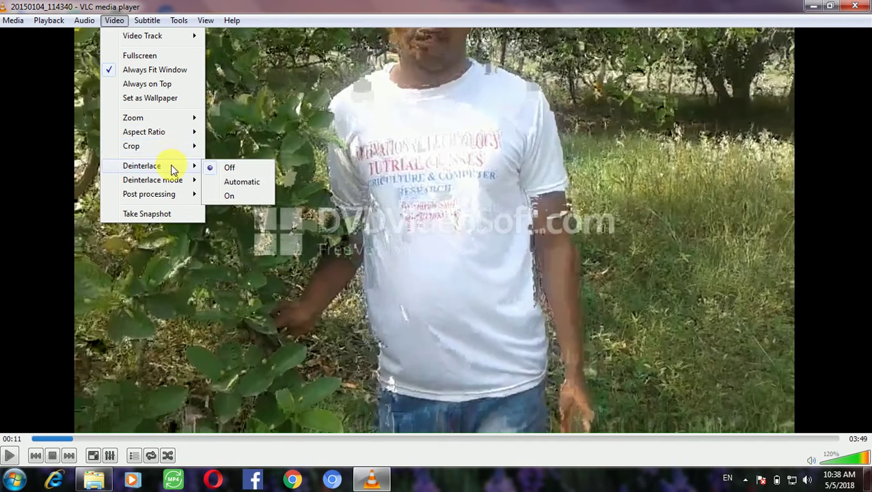
pyautogui.moveTo(179, 187)
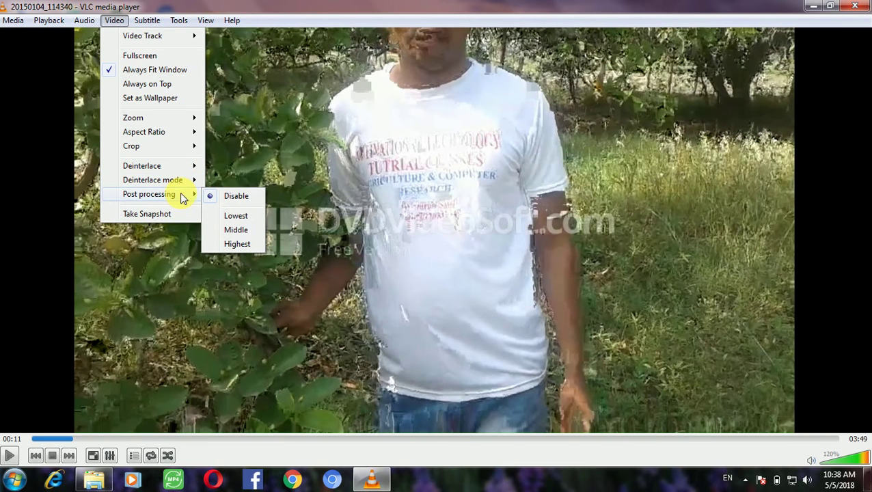
pyautogui.moveTo(84, 21)
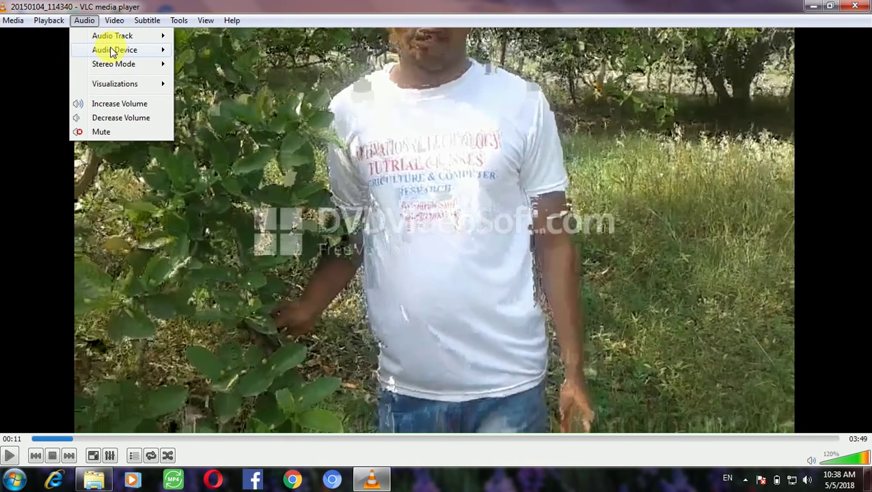
pyautogui.moveTo(126, 84)
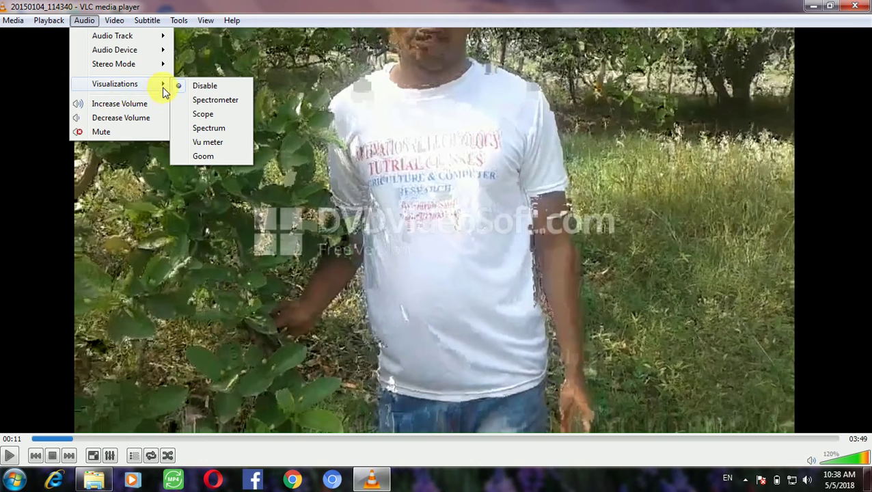
pyautogui.click(200, 100)
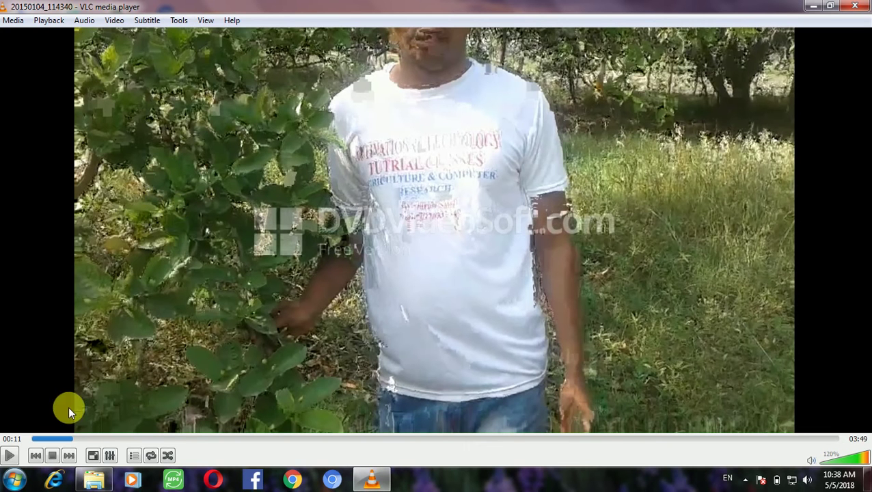
# - Close VLC media player and refresh the desktop
pyautogui.click(178, 21)
pyautogui.click(598, 130)
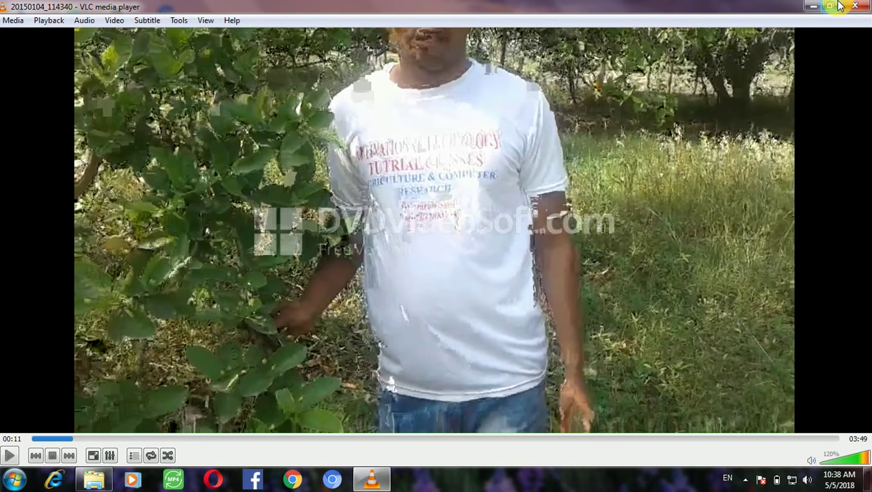
pyautogui.click(854, 6)
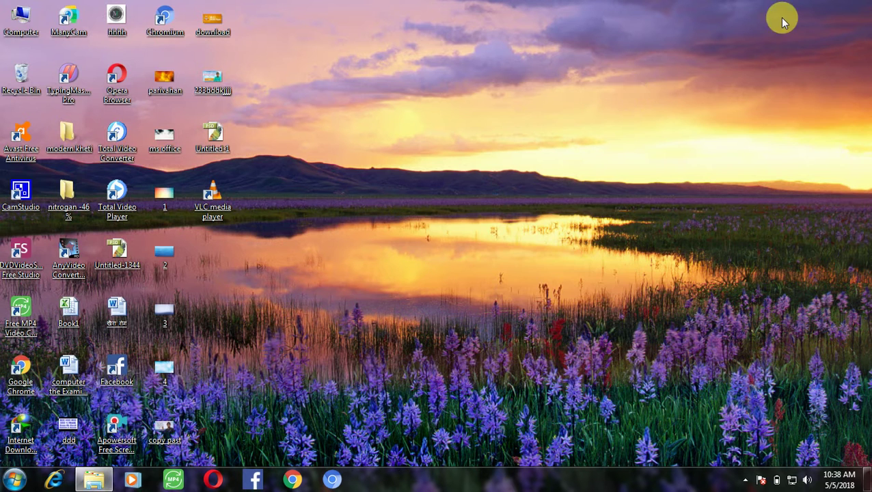
pyautogui.rightClick(470, 197)
pyautogui.click(497, 234)
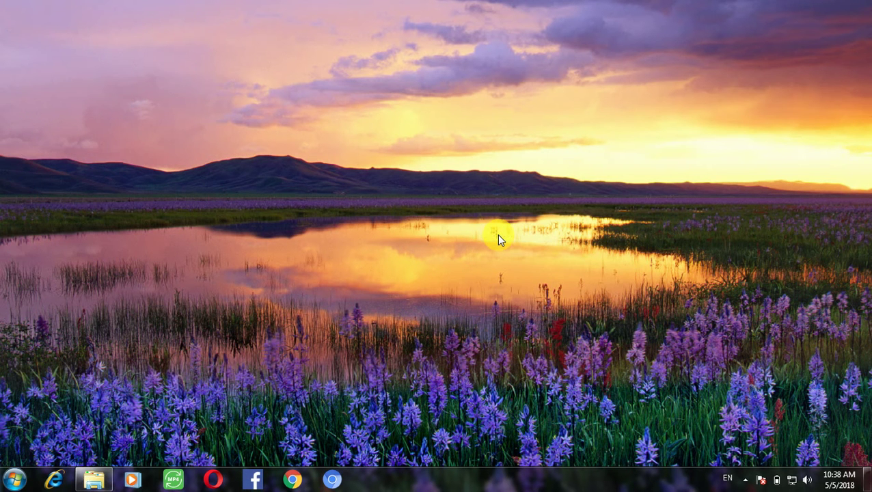